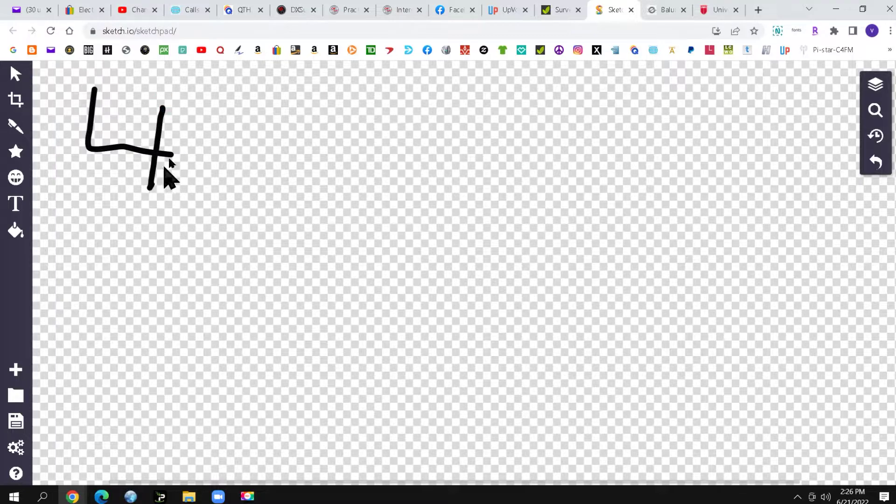
Step: Write 468 followed by a division sign across the top of the canvas
mouse_move(213, 99)
mouse_down()
mouse_move(217, 163)
mouse_move(198, 161)
mouse_up()
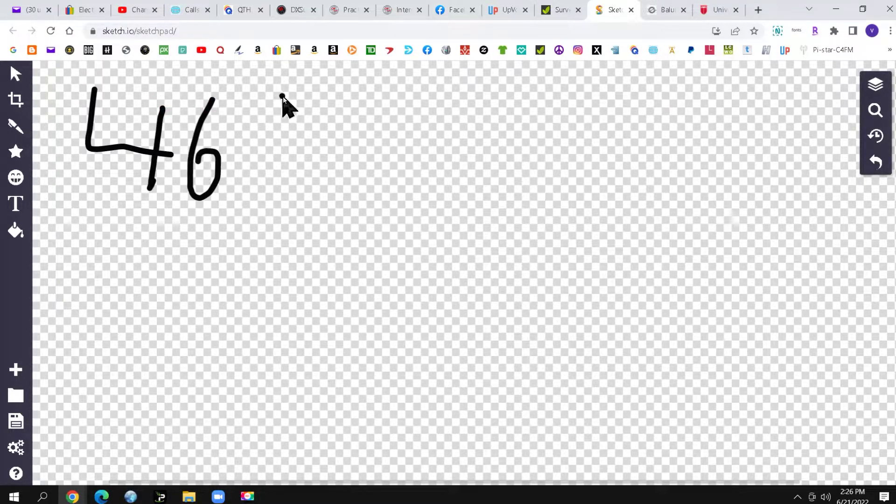
mouse_move(280, 96)
mouse_down()
mouse_move(279, 161)
mouse_move(261, 176)
mouse_move(284, 108)
mouse_up()
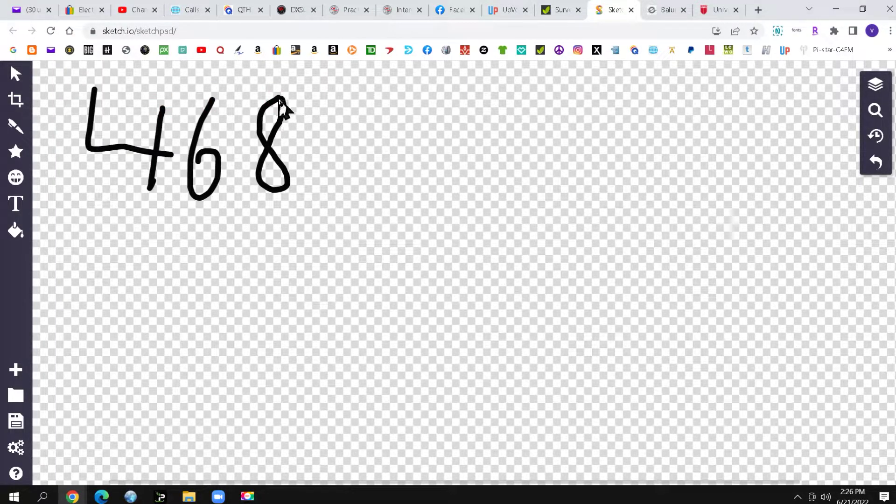
click(330, 126)
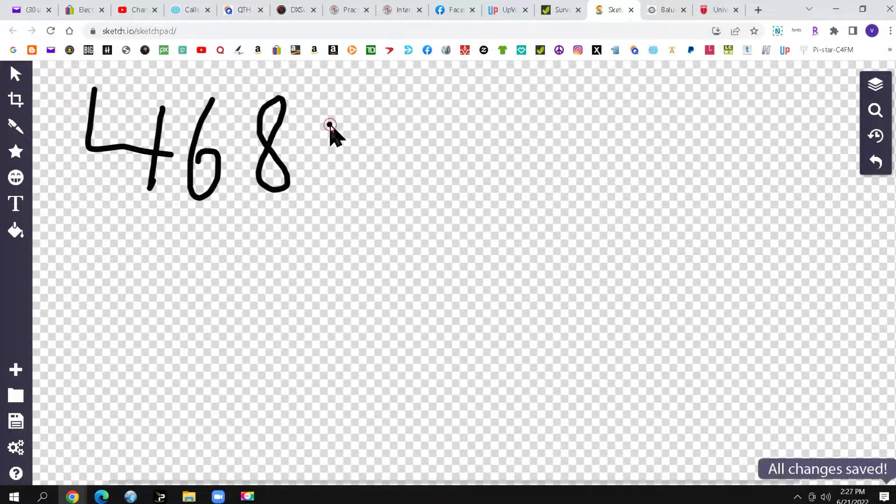
drag(330, 126, 413, 135)
click(383, 89)
click(368, 157)
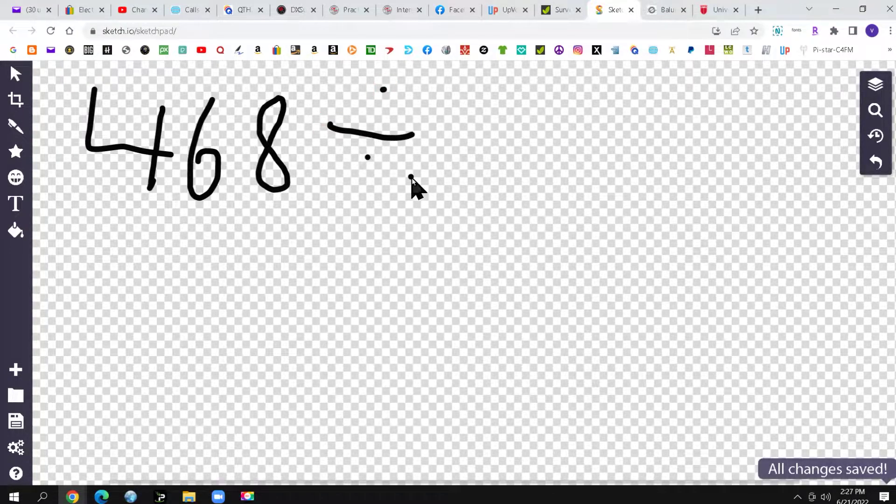
Step: Write the divisor 14.200 after the division sign
drag(468, 88, 445, 148)
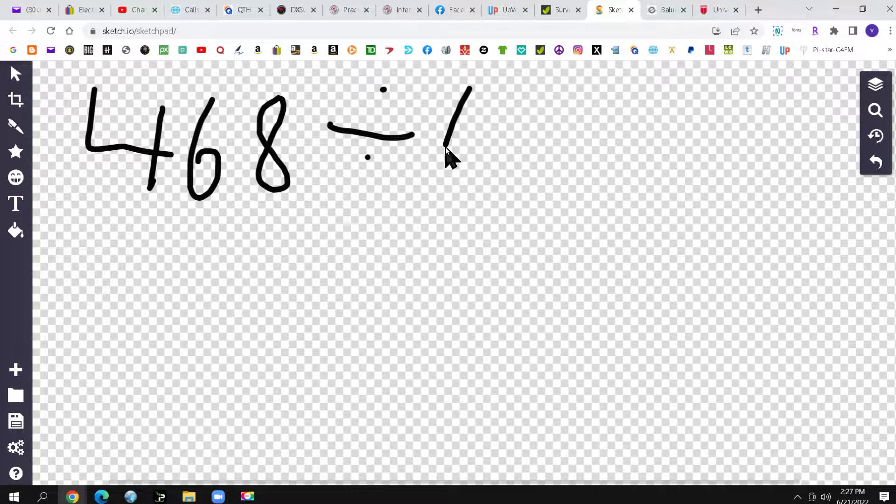
mouse_move(491, 96)
mouse_down()
mouse_move(484, 120)
mouse_move(508, 115)
mouse_move(497, 139)
mouse_up()
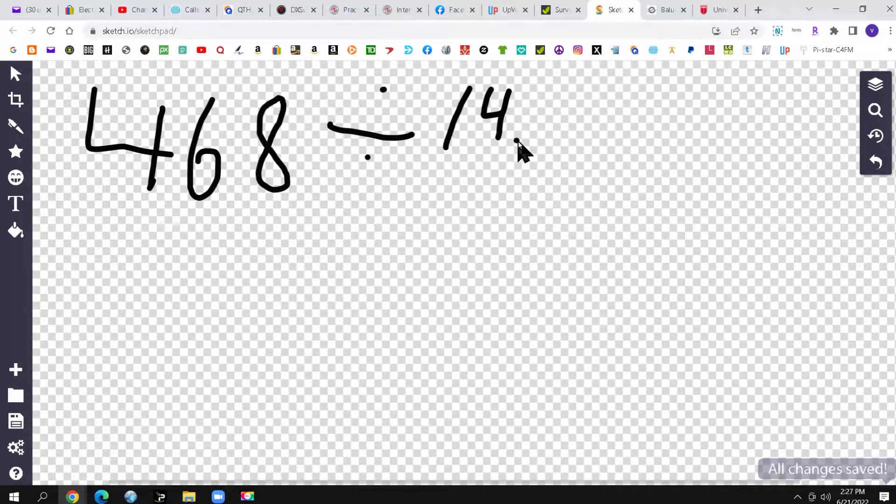
click(518, 140)
mouse_move(548, 94)
mouse_down()
mouse_move(558, 144)
mouse_move(578, 145)
mouse_up()
drag(606, 97, 606, 99)
drag(656, 94, 668, 94)
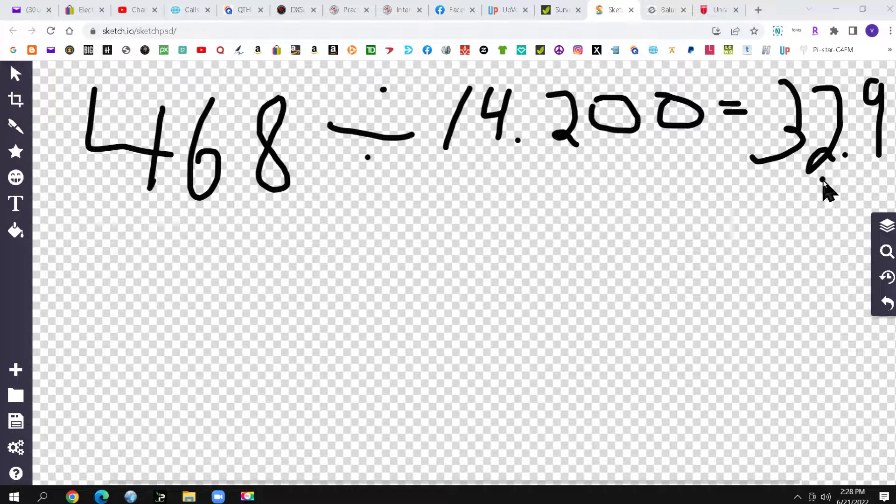
Step: Undo the stray dot under the 2, then write 34 ÷ below 468
key(ctrl+z)
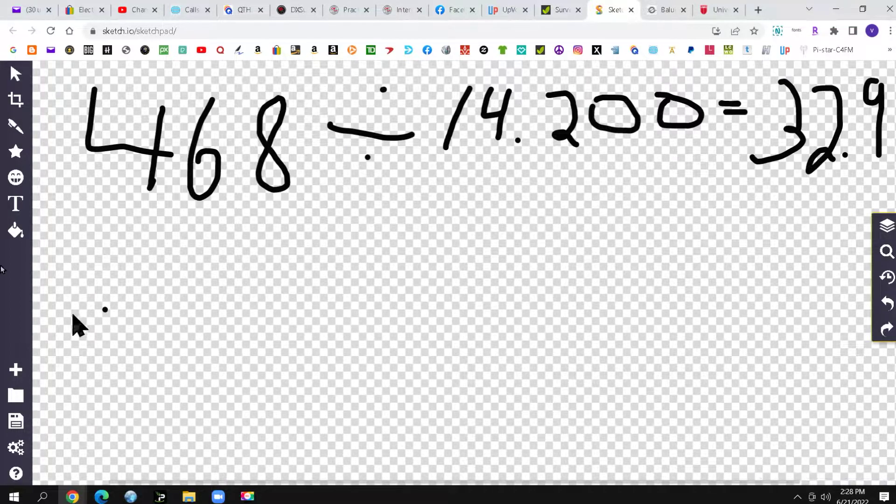
mouse_move(77, 268)
mouse_down()
mouse_move(116, 306)
mouse_move(33, 345)
mouse_up()
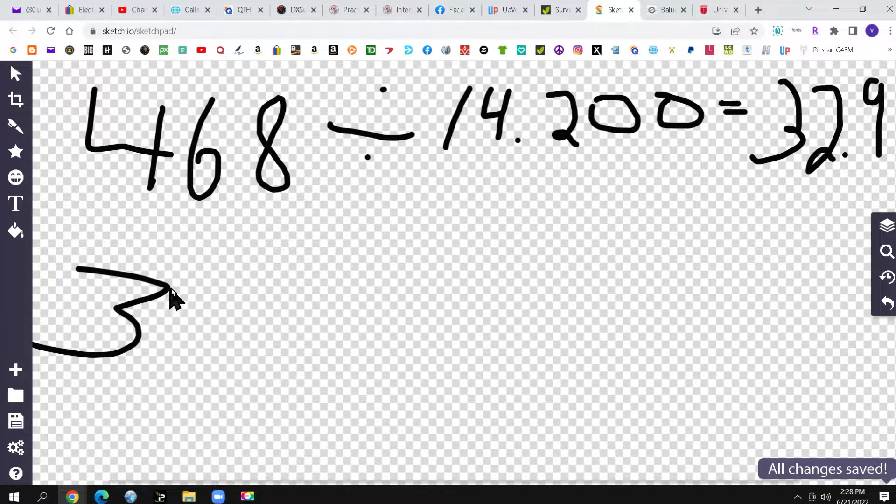
mouse_move(169, 287)
mouse_down()
mouse_move(176, 307)
mouse_move(218, 301)
mouse_move(202, 331)
mouse_up()
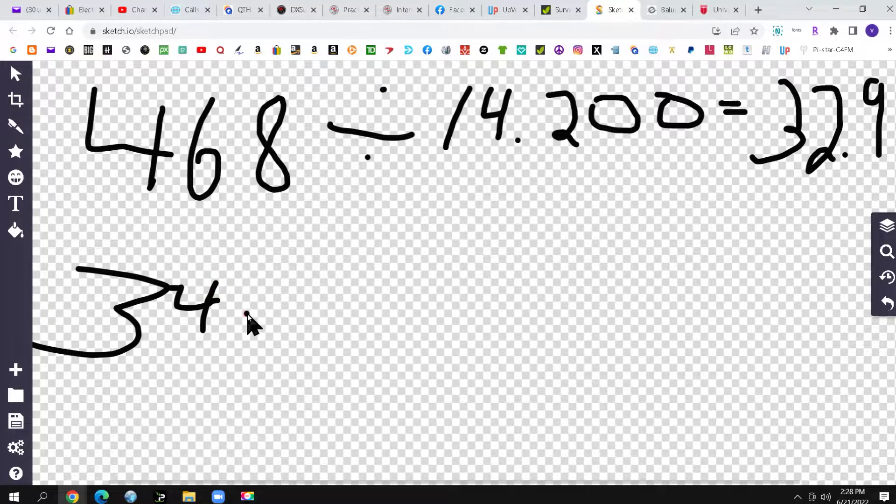
drag(245, 314, 275, 312)
click(258, 293)
click(257, 339)
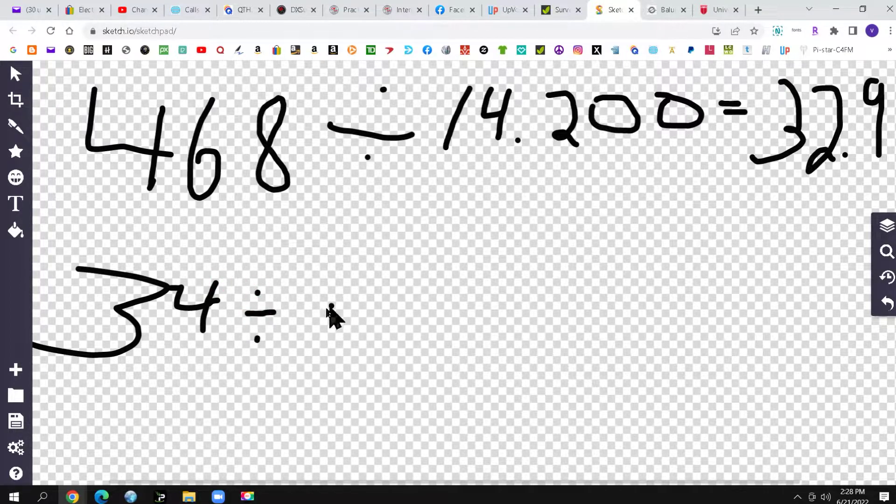
Step: Finish the second sum with divisor 2, an equals sign, and result 17
drag(319, 278, 320, 286)
drag(329, 299, 313, 332)
drag(336, 318, 390, 342)
mouse_move(442, 299)
mouse_down()
mouse_move(464, 296)
mouse_move(448, 308)
mouse_up()
drag(541, 272, 493, 356)
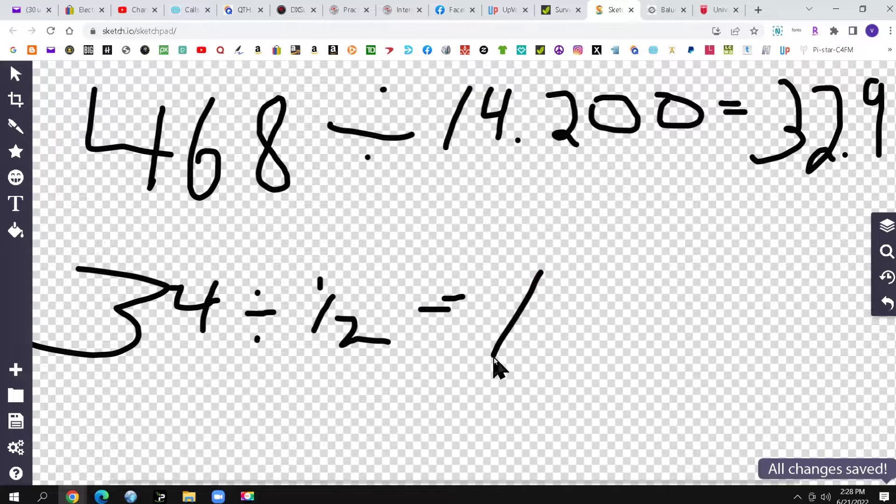
drag(548, 280, 565, 366)
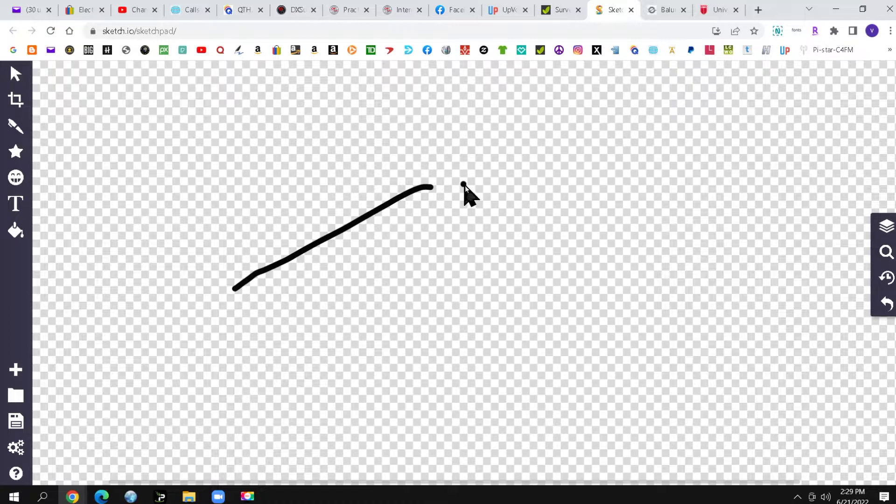
Step: Draw the descending right leg, label both legs 17', and sketch the balun box at the apex
drag(462, 186, 641, 280)
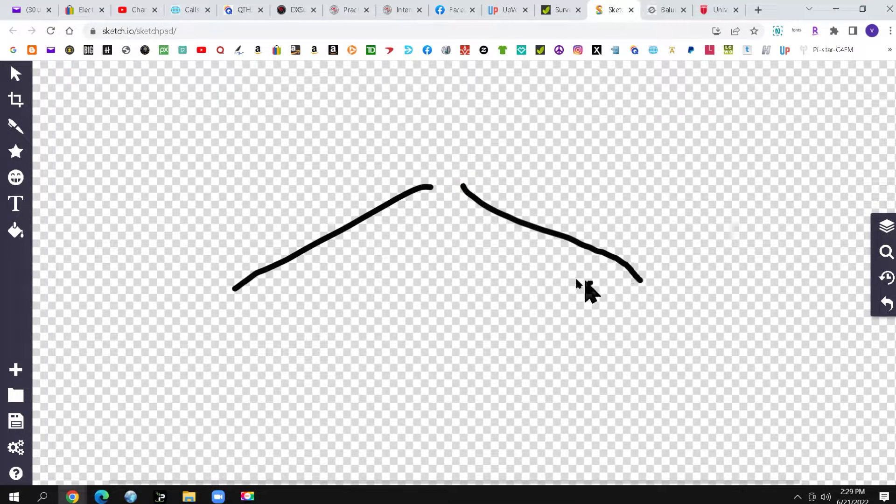
mouse_move(615, 139)
mouse_down()
mouse_move(597, 199)
mouse_move(667, 156)
mouse_move(652, 190)
mouse_up()
drag(246, 166, 271, 215)
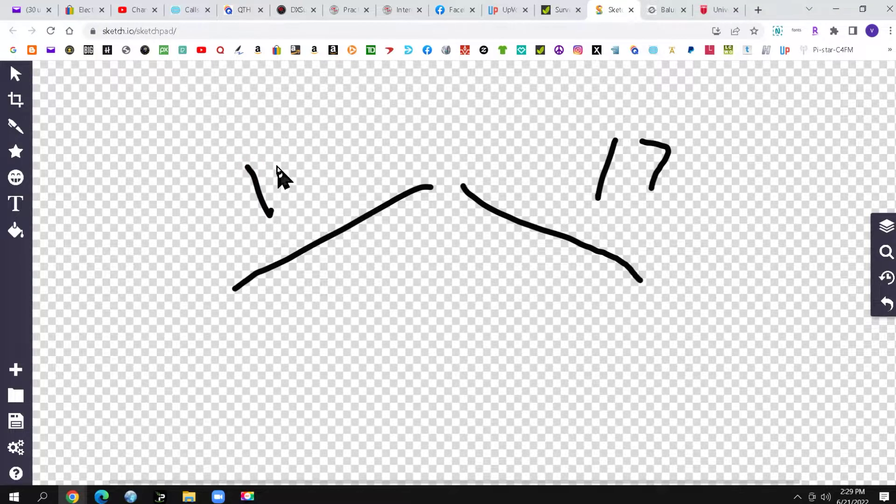
mouse_move(274, 163)
mouse_down()
mouse_move(316, 158)
mouse_move(319, 189)
mouse_up()
click(341, 126)
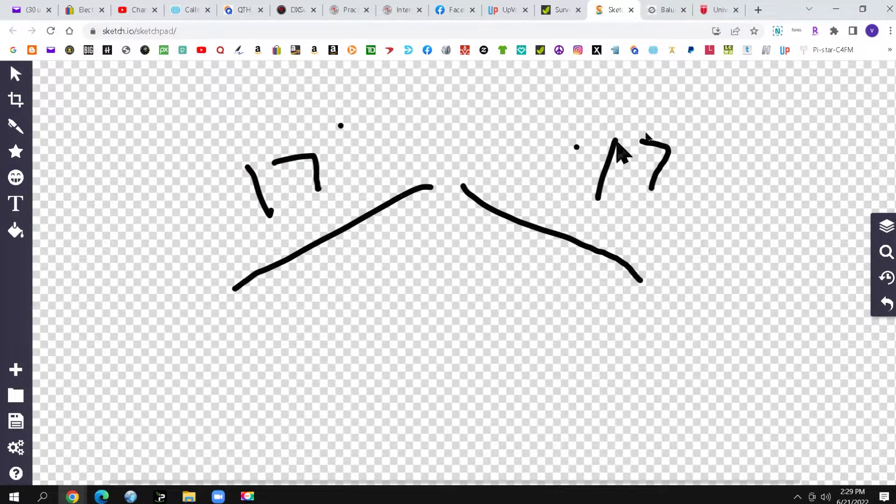
click(687, 126)
drag(702, 143, 708, 138)
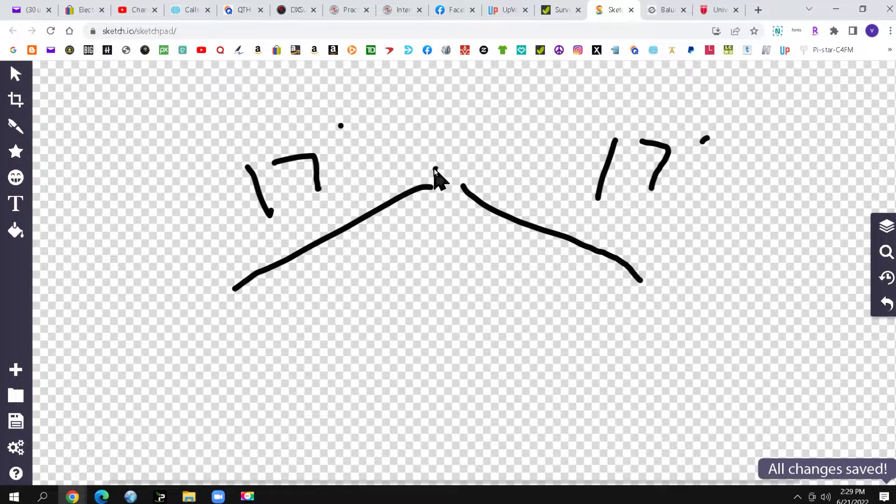
drag(430, 161, 442, 219)
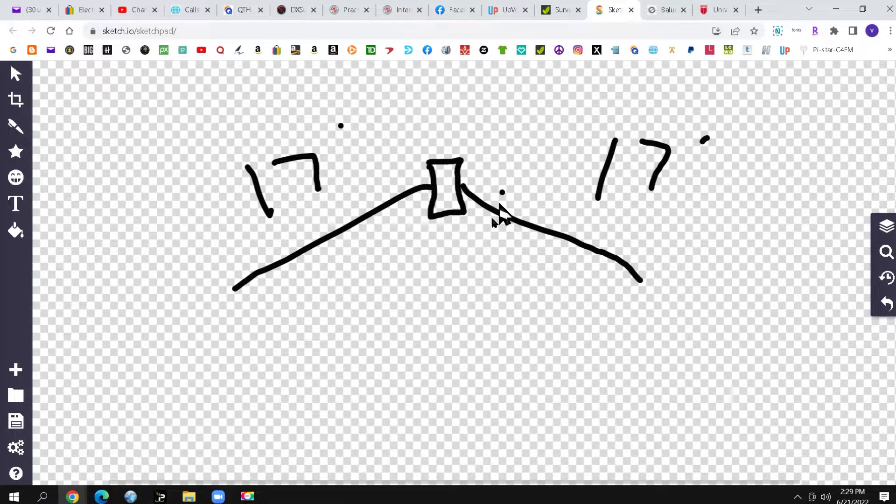
Step: Run the coax from the balun to a RADIO label, and draw an insulator coil on the right leg
mouse_move(449, 219)
mouse_down()
mouse_move(397, 405)
mouse_move(75, 446)
mouse_up()
mouse_move(56, 381)
mouse_down()
mouse_move(60, 410)
mouse_move(84, 392)
mouse_move(94, 413)
mouse_up()
drag(96, 405, 117, 388)
drag(125, 376, 140, 396)
drag(161, 373, 164, 396)
drag(201, 364, 198, 365)
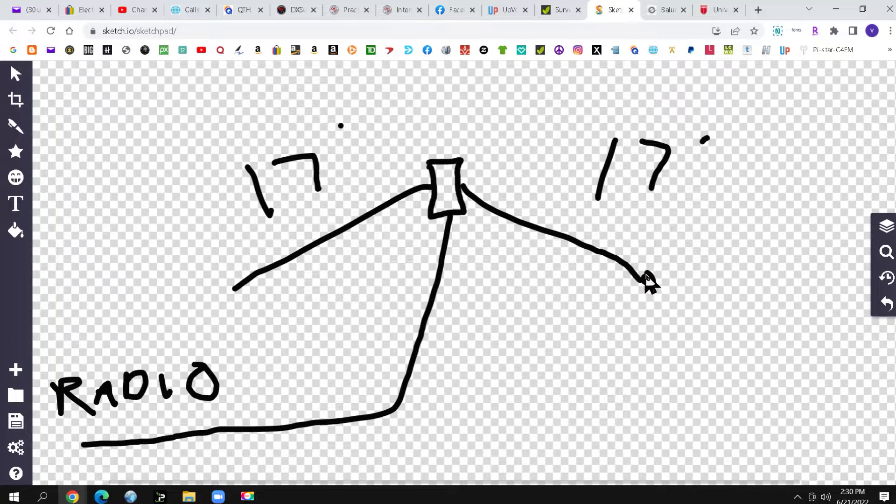
mouse_move(648, 278)
mouse_down()
mouse_move(653, 286)
mouse_move(670, 282)
mouse_move(735, 334)
mouse_move(826, 354)
mouse_move(823, 400)
mouse_up()
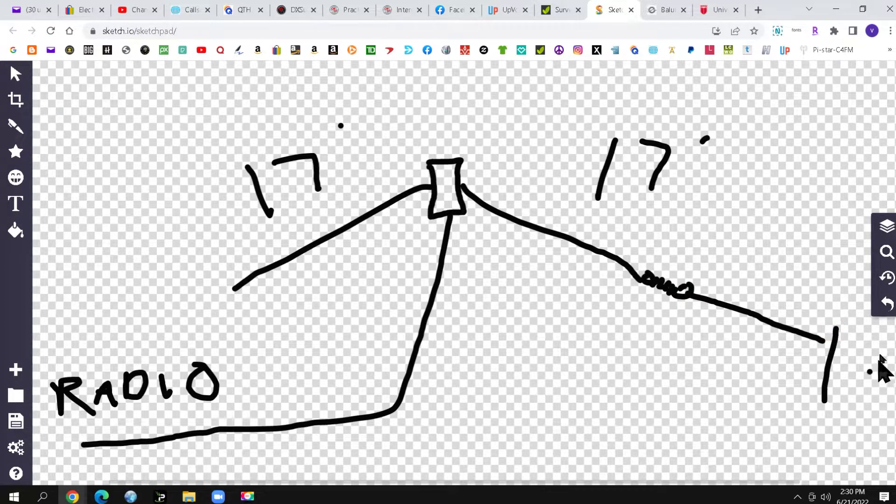
Step: Add support posts at both leg ends and a rope rising above the balun, undoing stray dots
click(807, 266)
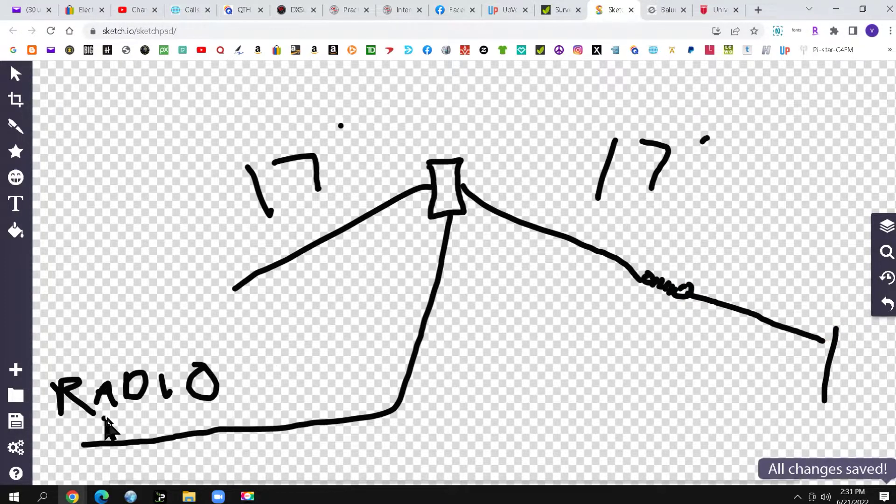
drag(194, 281, 196, 339)
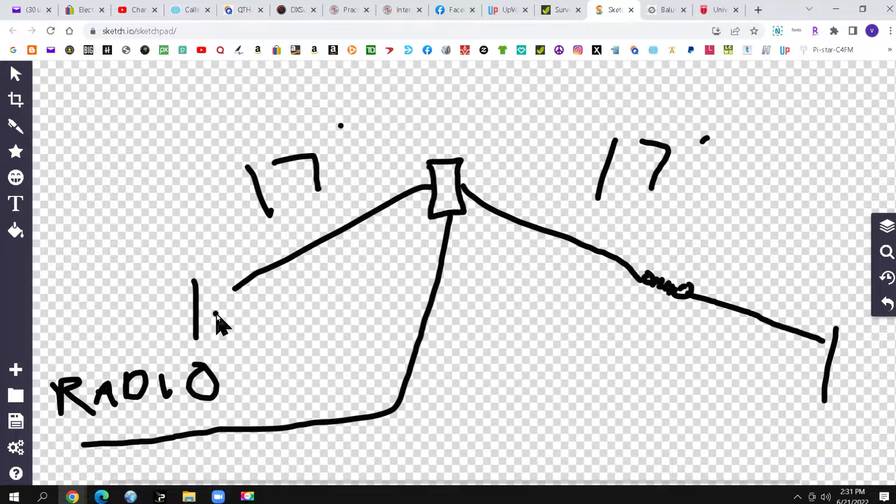
click(418, 140)
key(ctrl+z)
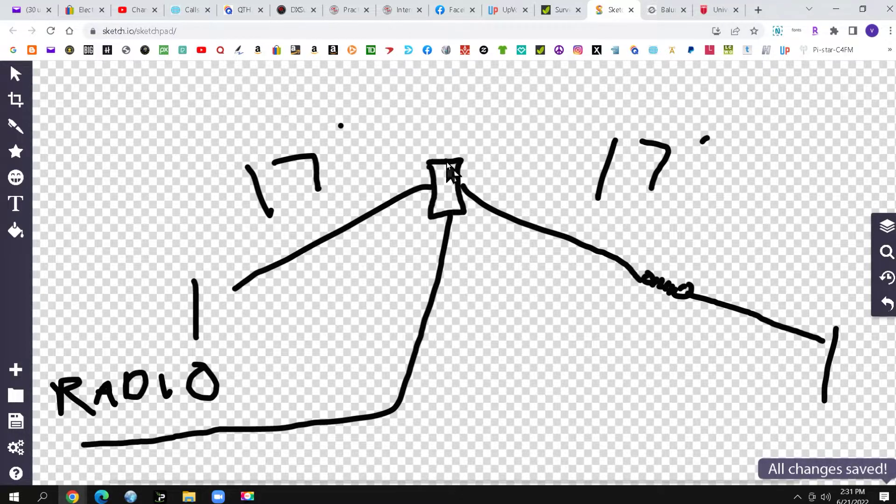
drag(446, 140, 449, 62)
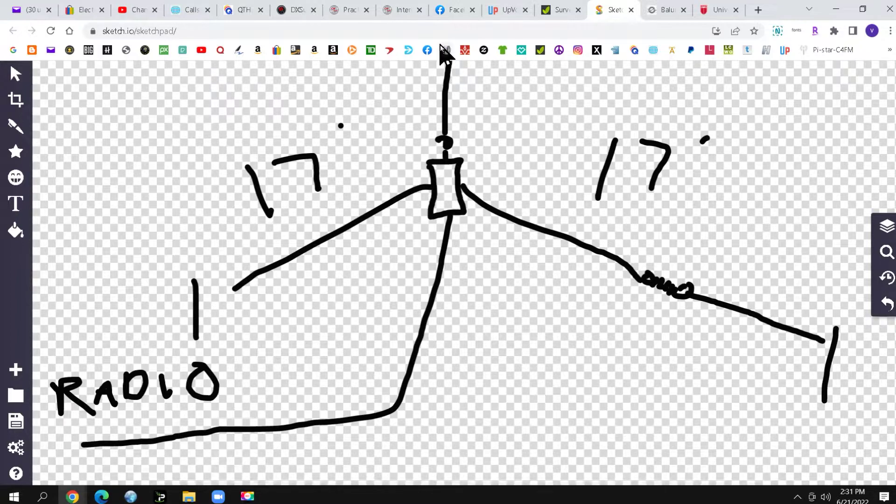
key(ctrl+z)
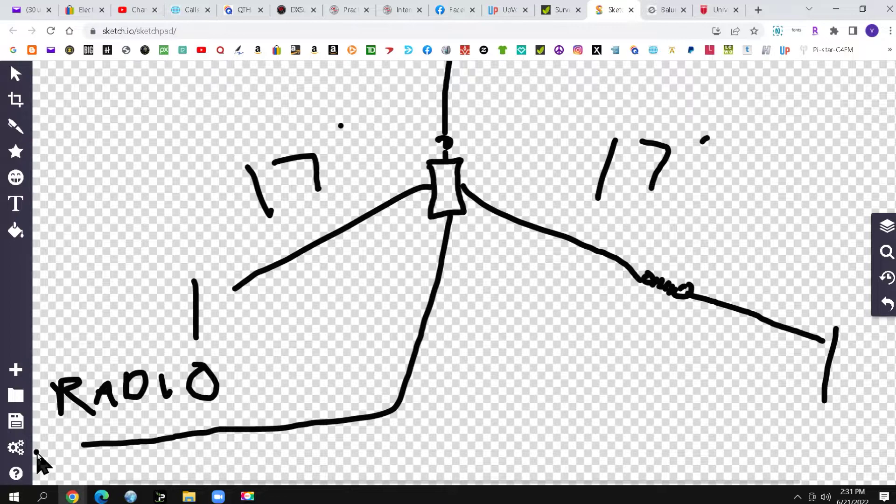
Step: Draw the radio box at the coax end and hatch an insulator at the left leg's end
mouse_move(37, 453)
mouse_down()
mouse_move(80, 470)
mouse_move(78, 449)
mouse_move(56, 466)
mouse_move(62, 462)
mouse_up()
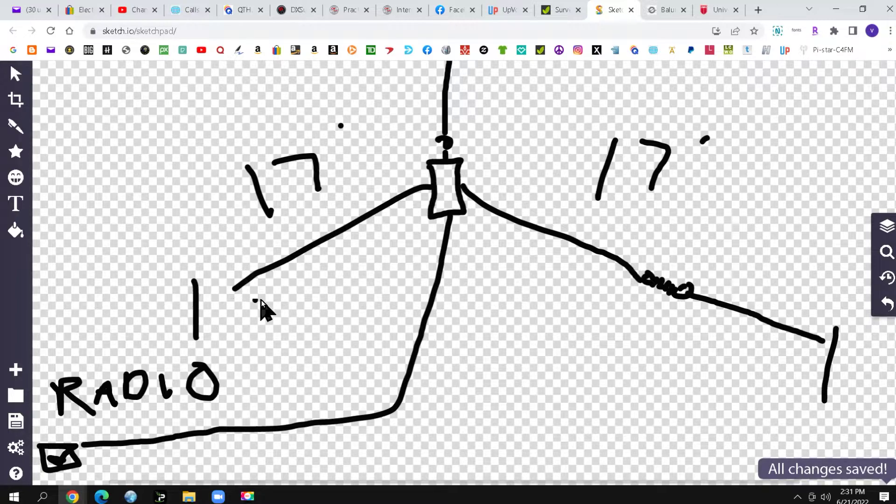
mouse_move(234, 281)
mouse_down()
mouse_move(282, 304)
mouse_move(261, 276)
mouse_move(273, 286)
mouse_up()
click(273, 302)
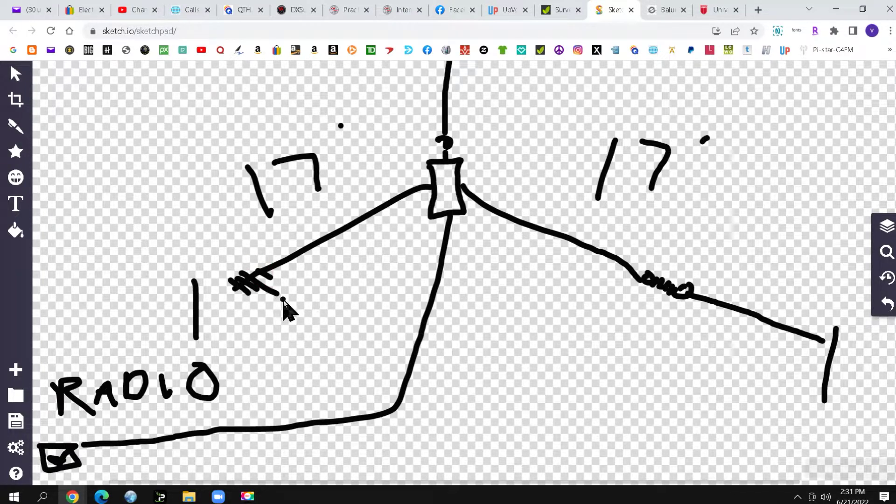